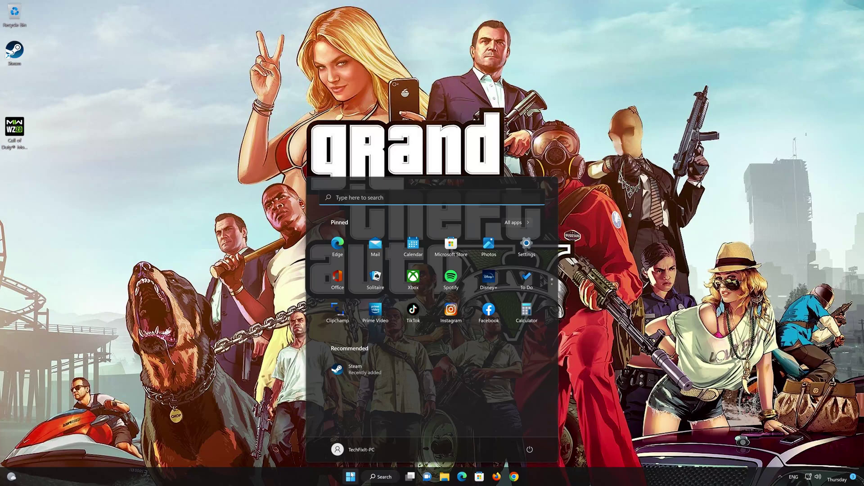
- Open the Network and Sharing Center in Control Panel
text(control panel)
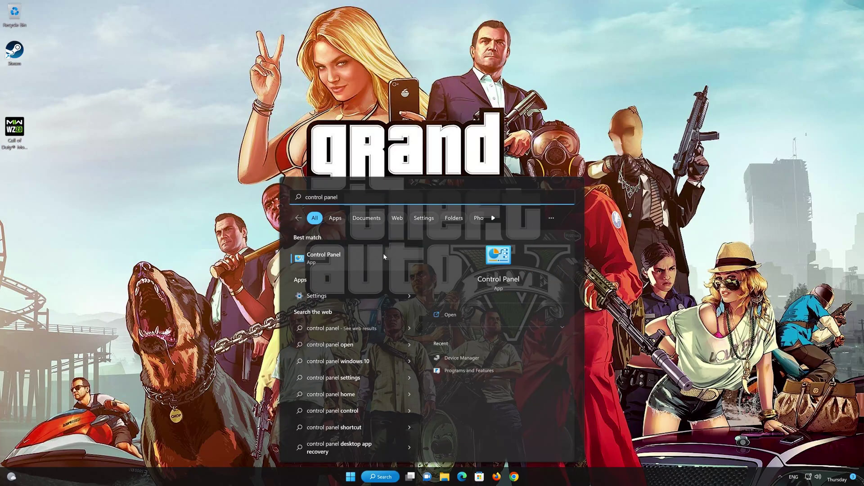
click(348, 259)
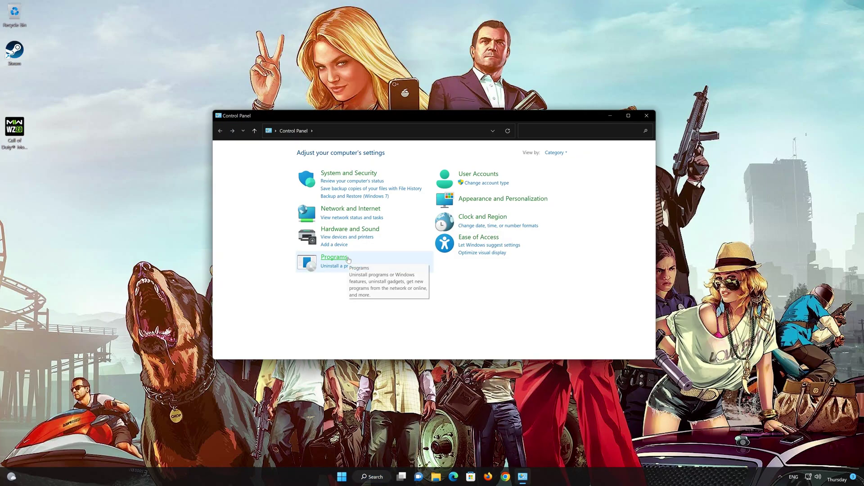
click(355, 210)
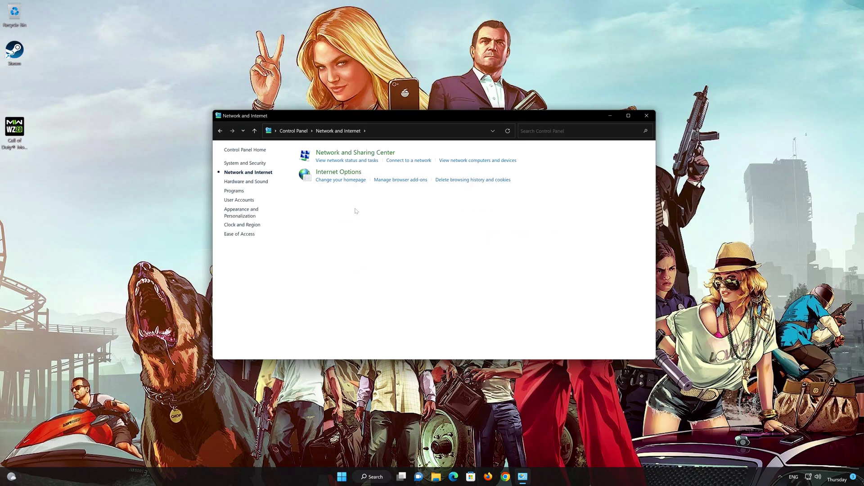
click(365, 156)
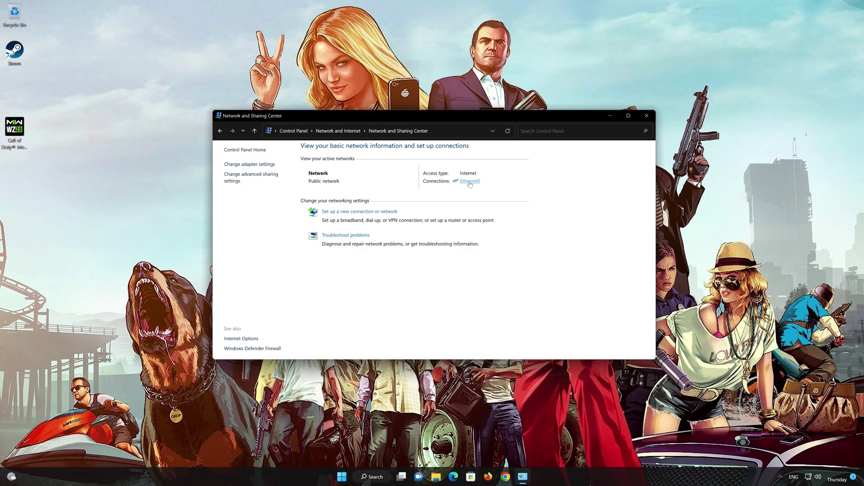
- Open the Internet Protocol Version 4 (TCP/IPv4) properties of the Ethernet0 connection
click(469, 181)
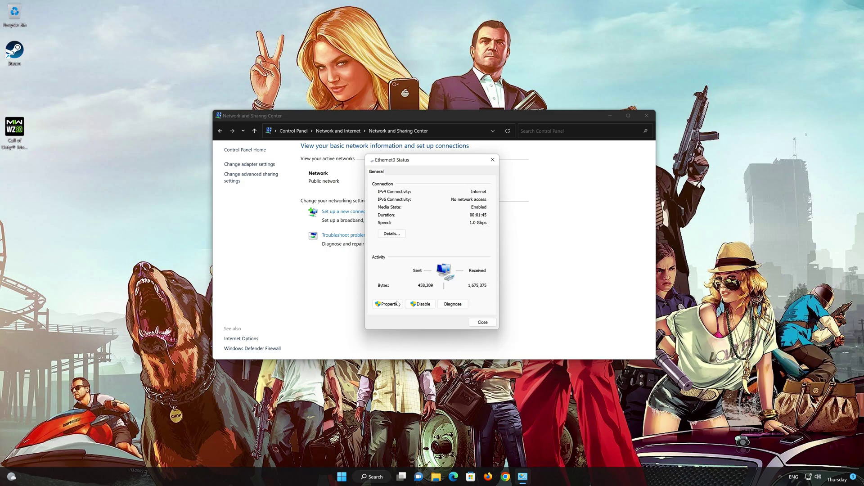
click(389, 305)
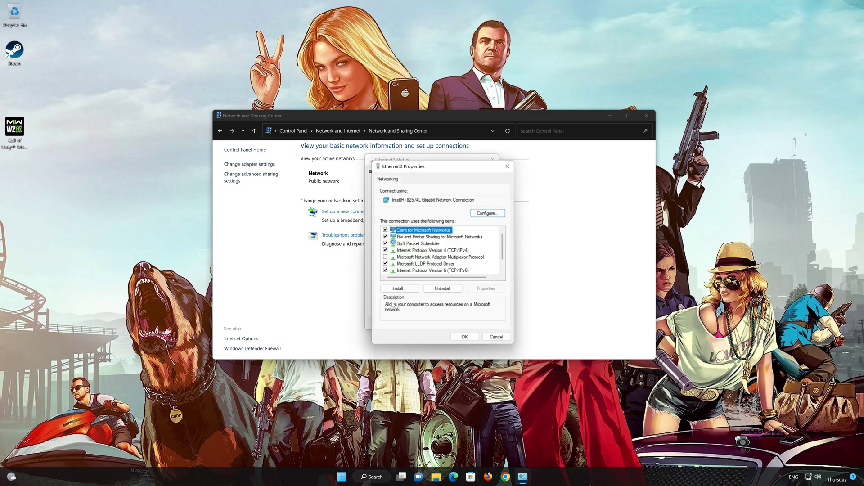
click(397, 250)
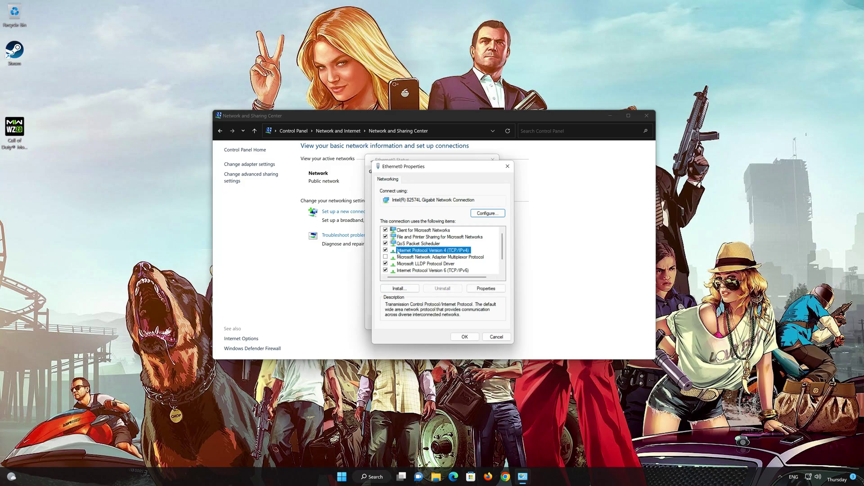
click(486, 289)
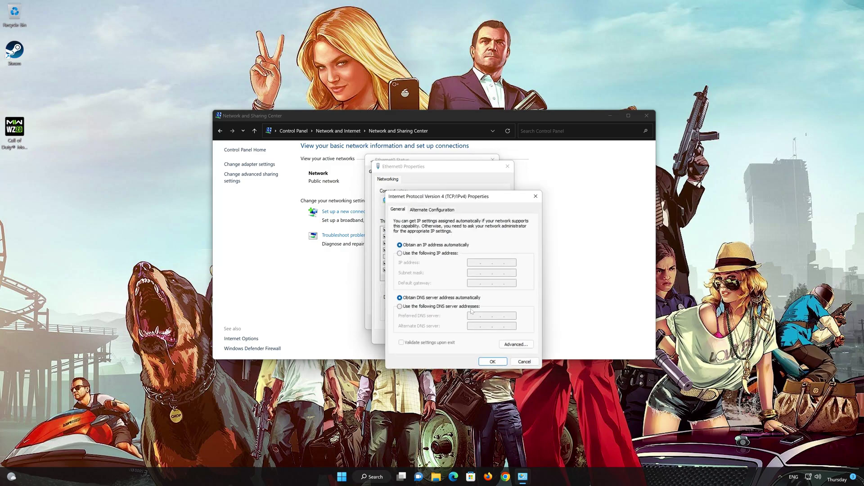
- Specify the DNS servers manually, with 8.8.8.8 as preferred and 8.8.4.4 as alternate, and apply the IPv4 settings
click(399, 307)
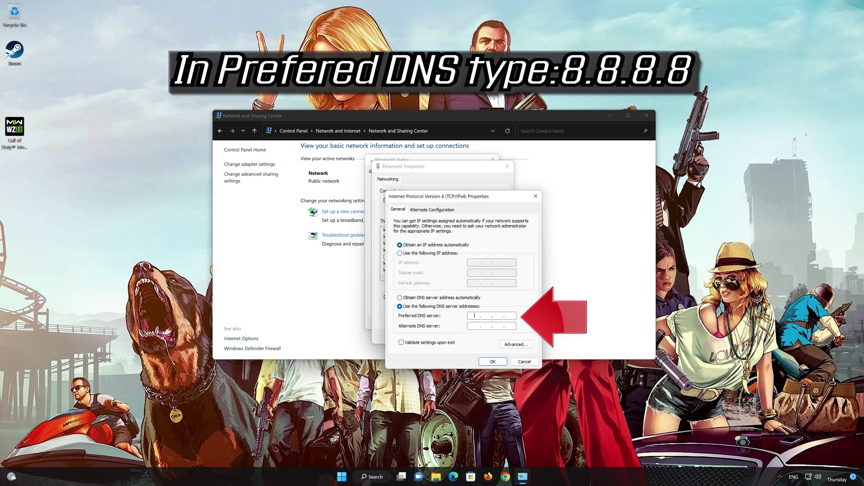
text(8.8.8.8)
click(475, 326)
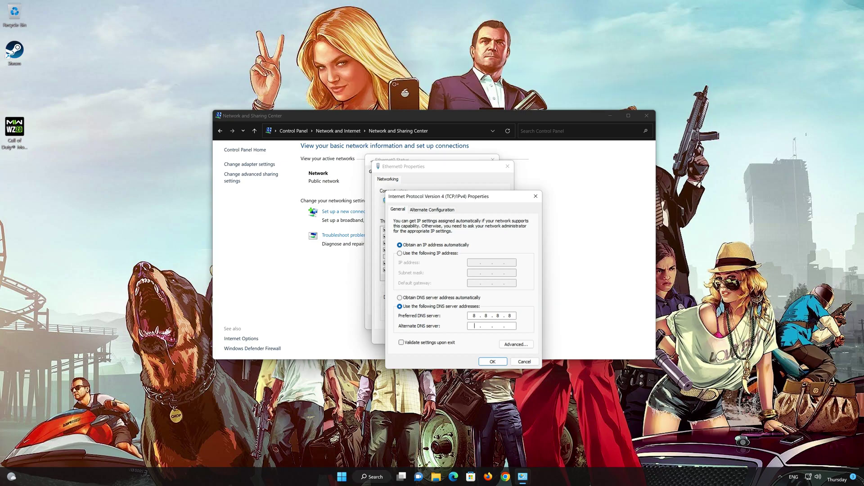
text(8 . 8 . 4 . 4)
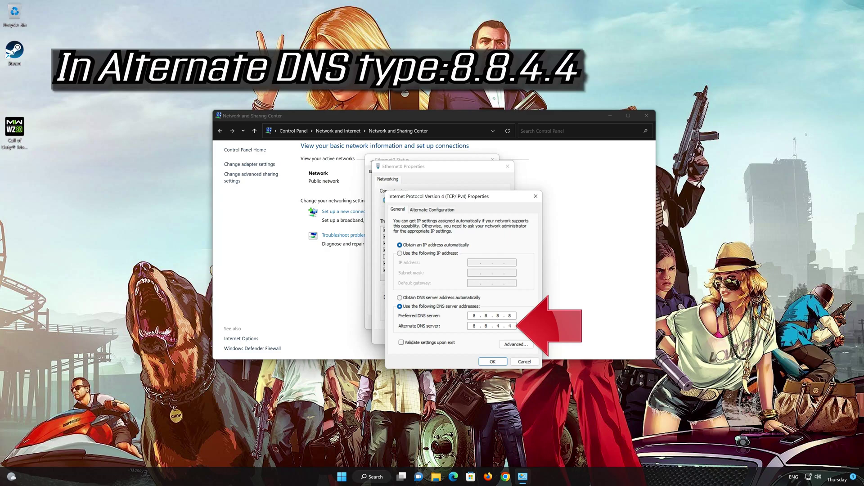
click(493, 362)
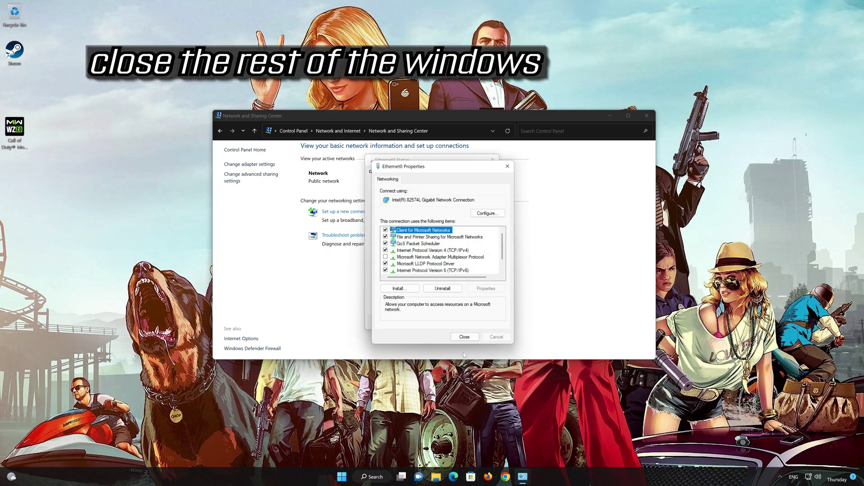
- Close the Ethernet0 properties and status dialogs and the Network and Sharing Center
click(464, 336)
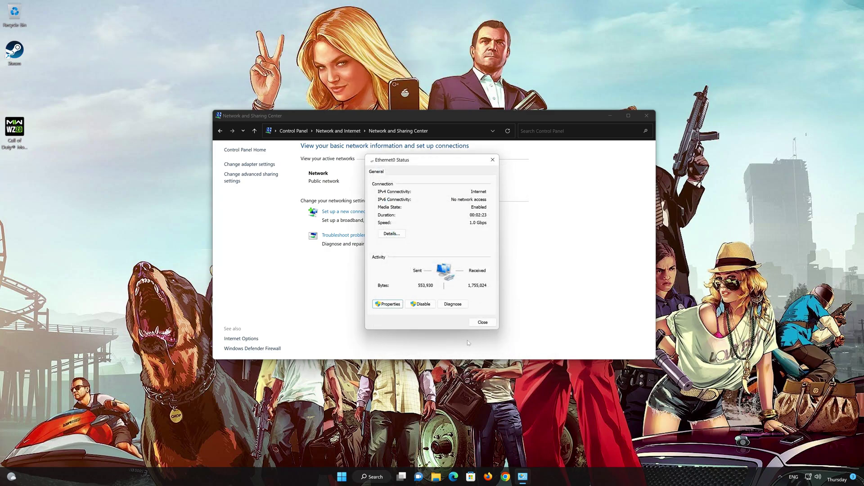
click(486, 325)
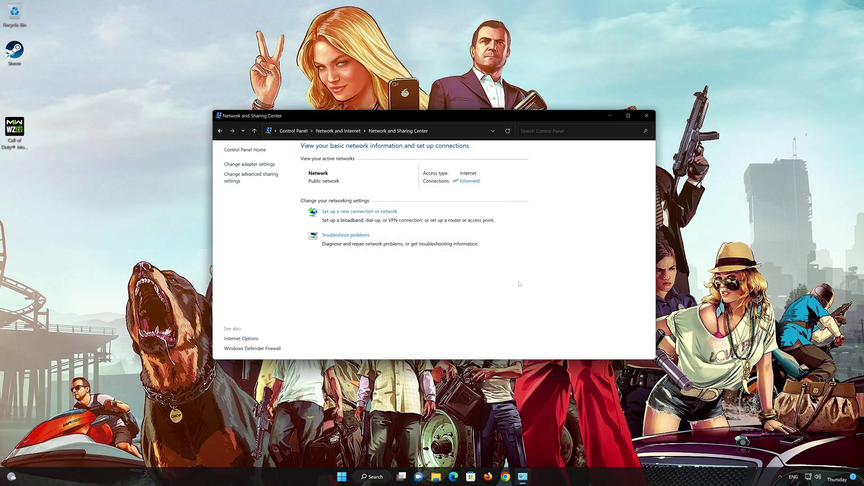
click(649, 117)
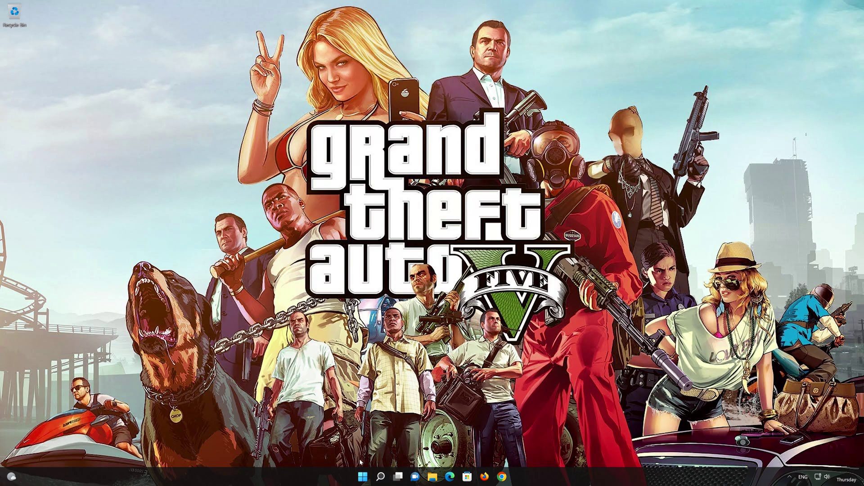
- Open the Network reset page within the advanced network settings of Windows Settings
click(363, 478)
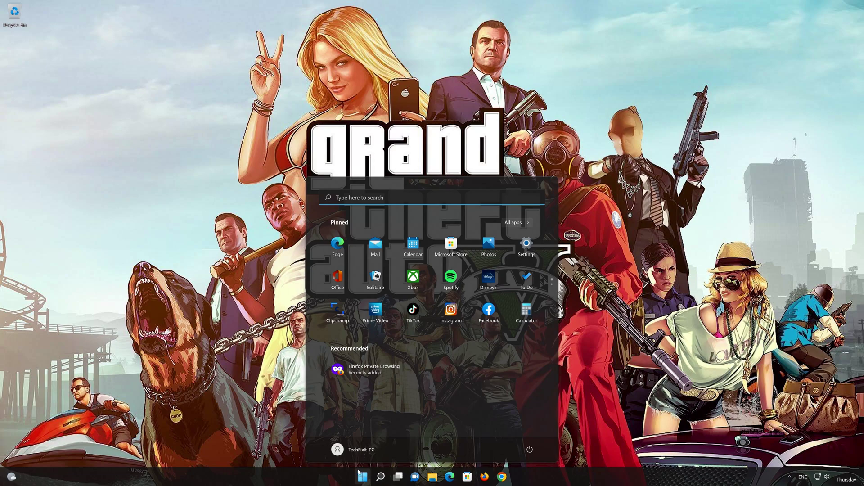
click(526, 247)
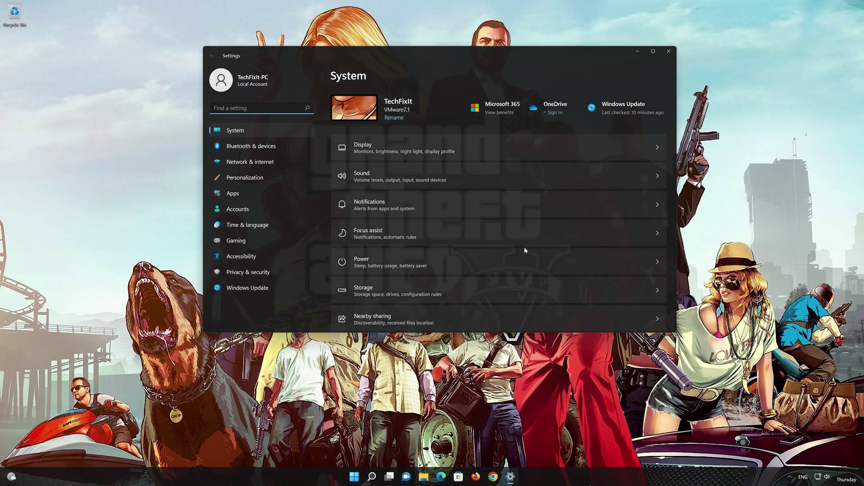
click(262, 166)
scroll(401, 192, down, 1)
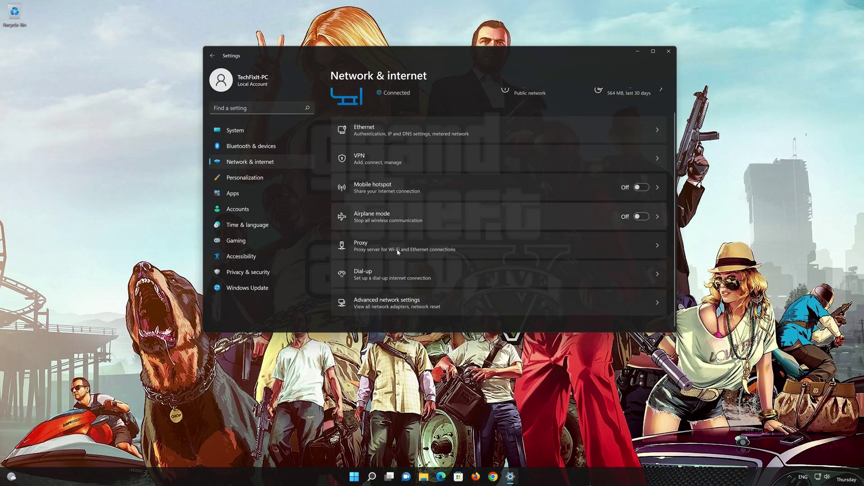
click(395, 309)
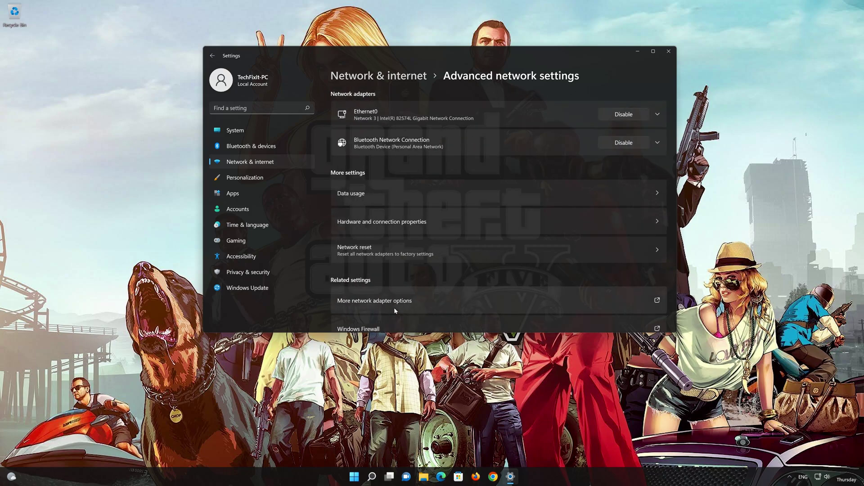
click(400, 251)
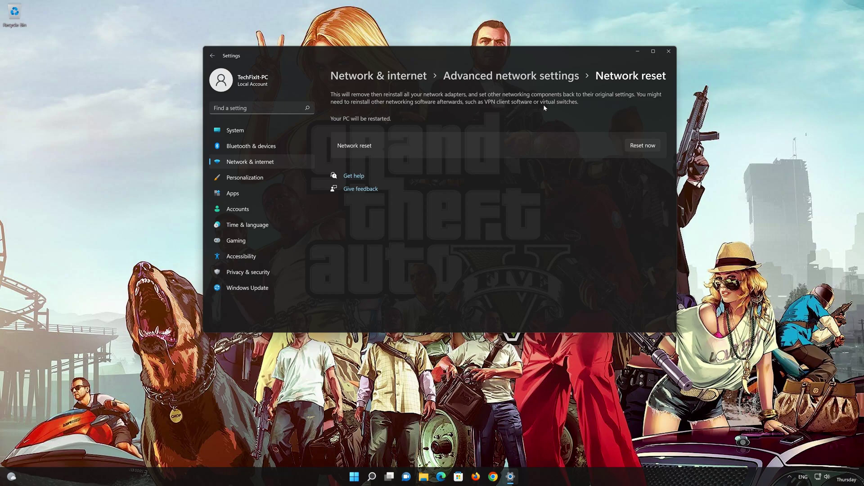
- Reset the network settings, dismiss the sign-out notice and close Settings
click(650, 147)
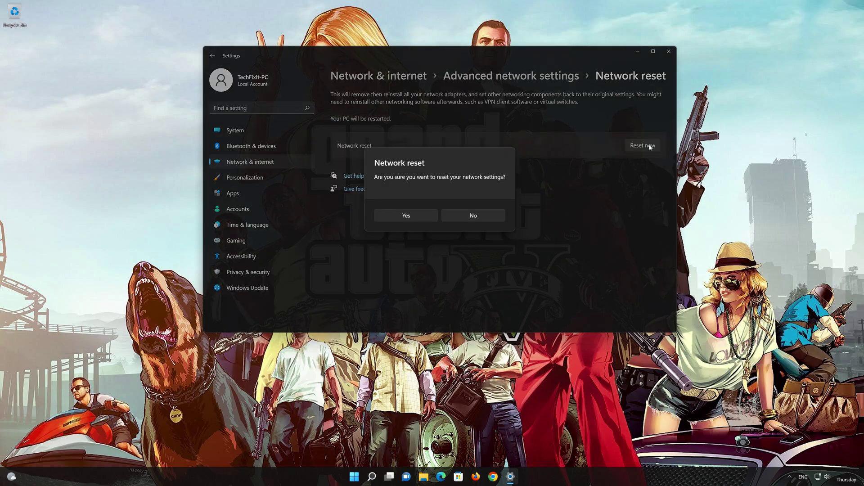
click(394, 221)
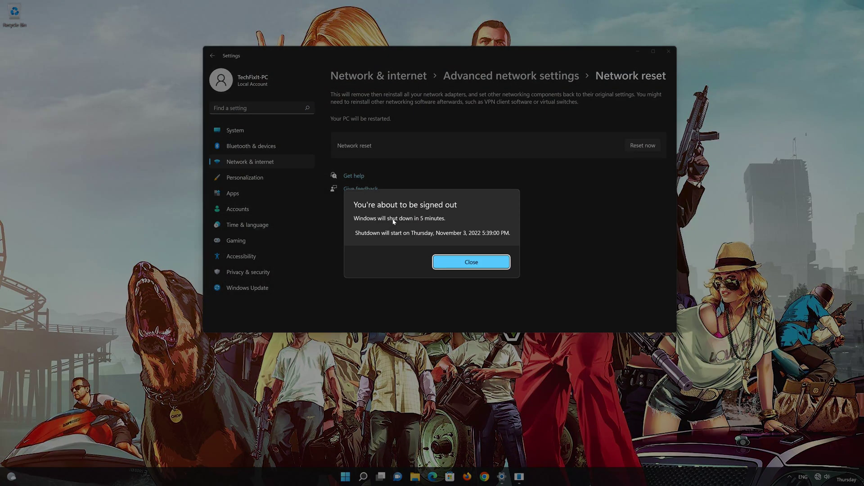
click(475, 265)
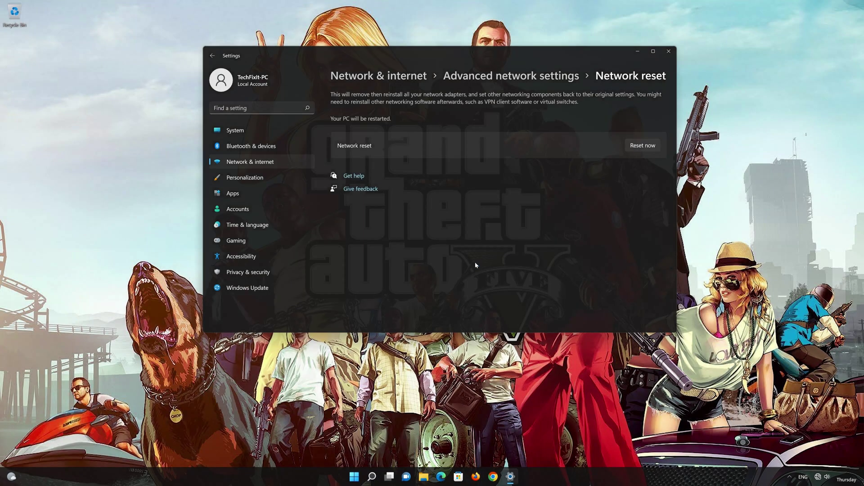
click(669, 52)
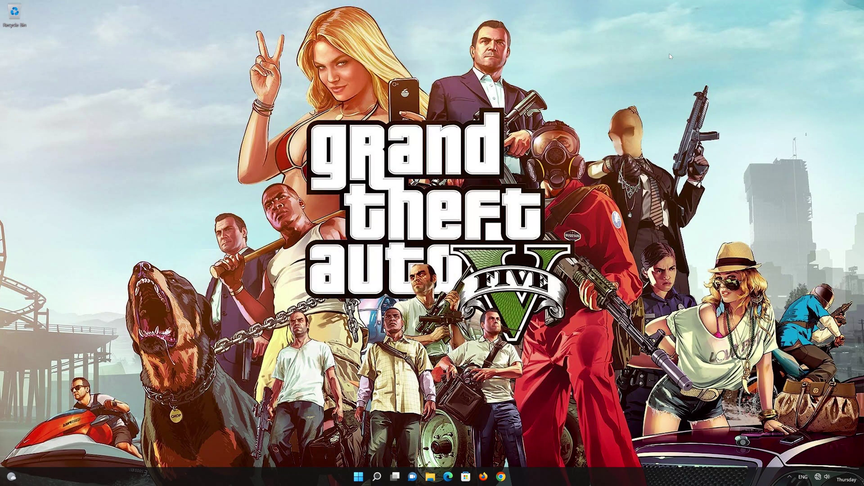
- Restart the computer
click(365, 475)
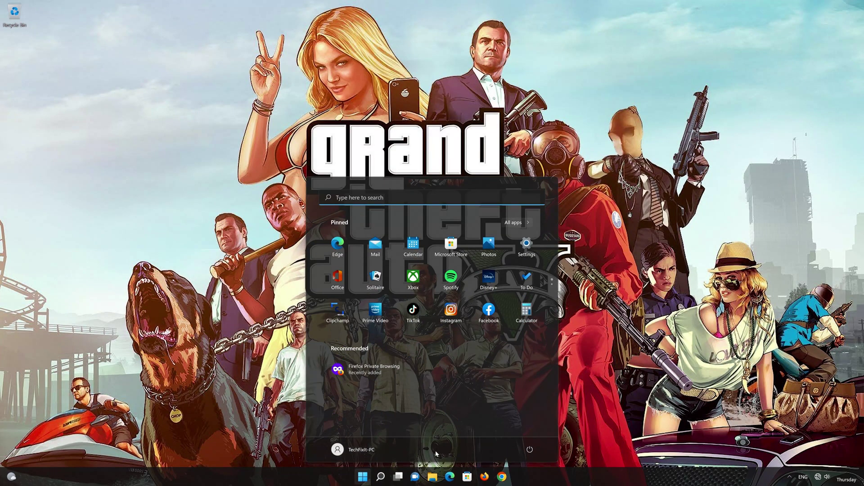
click(529, 449)
click(529, 432)
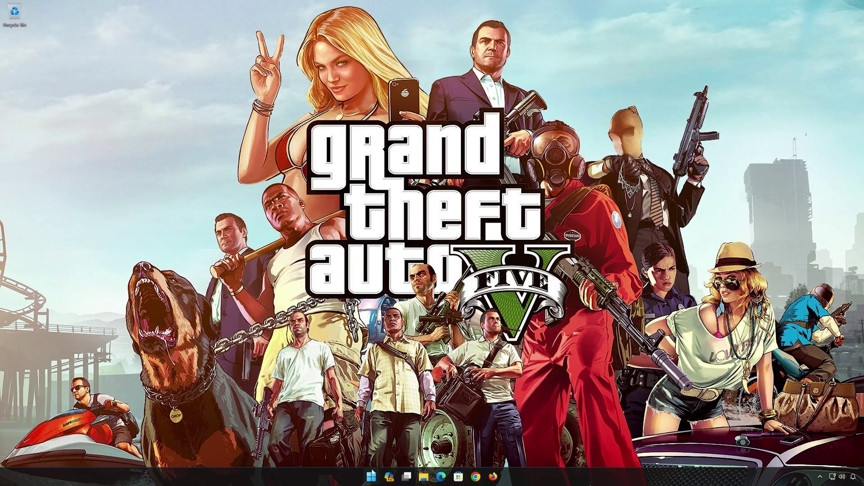
- Search for cmd, run Command Prompt as administrator and move its window toward the middle of the desktop
click(372, 474)
text(cmd)
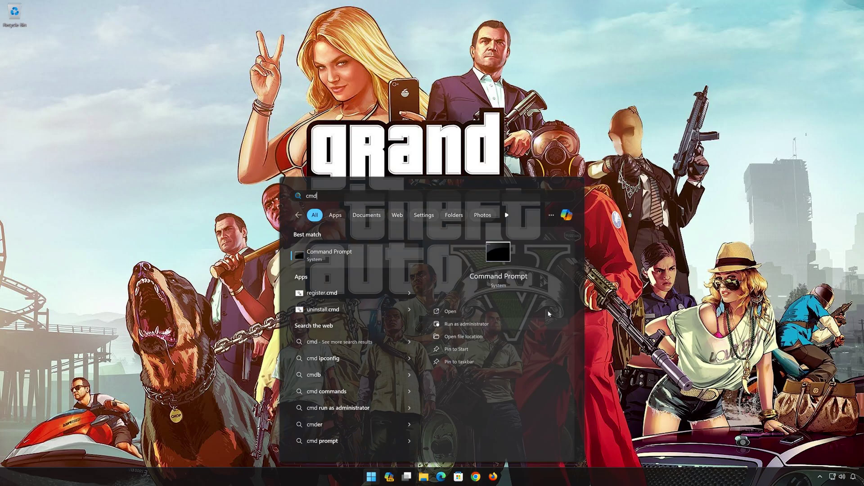
click(507, 326)
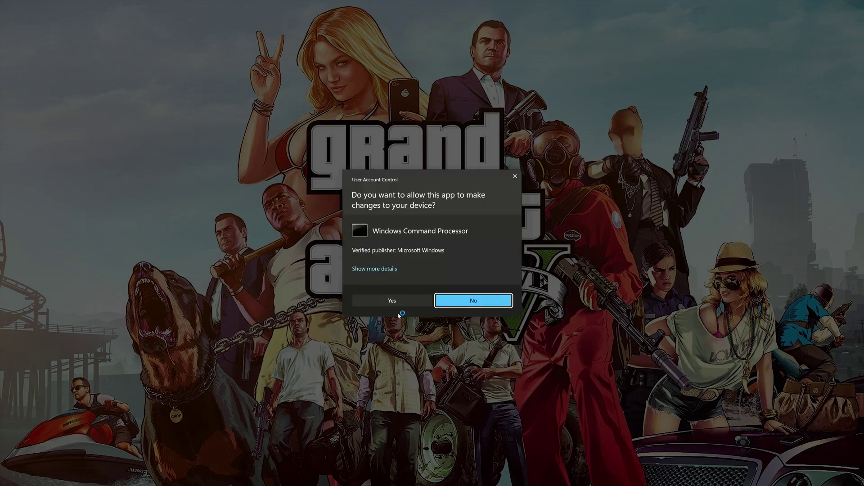
click(396, 303)
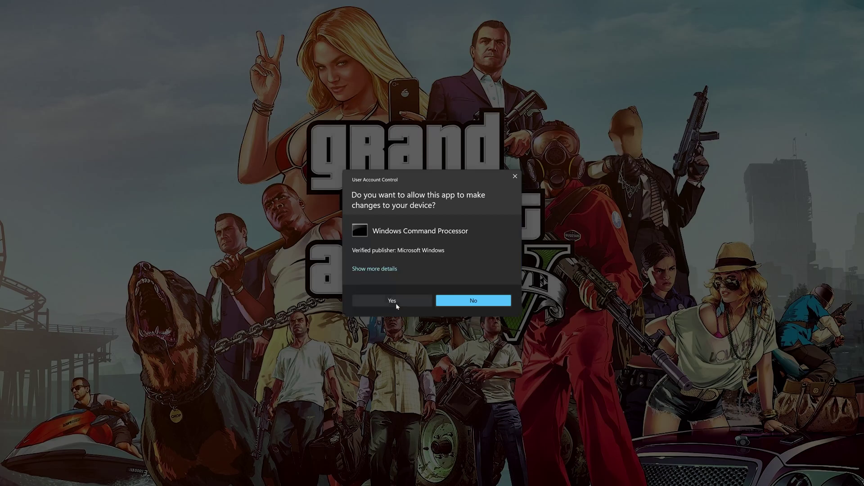
drag(242, 44, 473, 105)
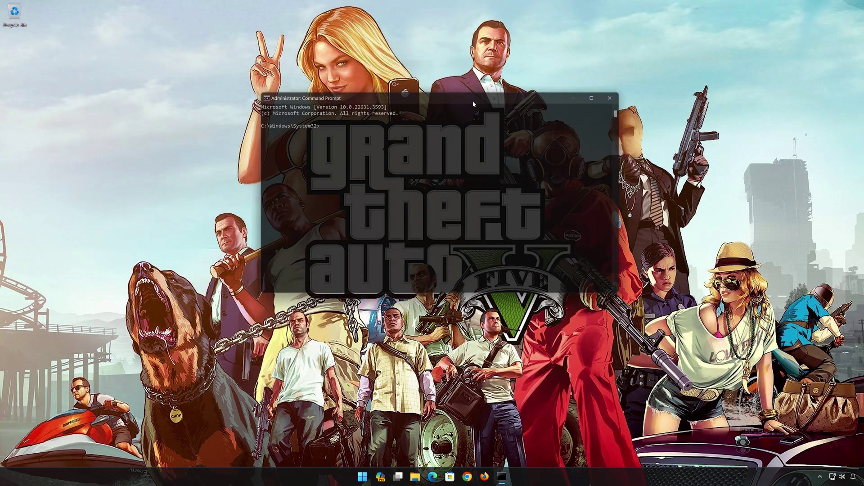
- Release the current IP address by running ipconfig /release
text(ipc)
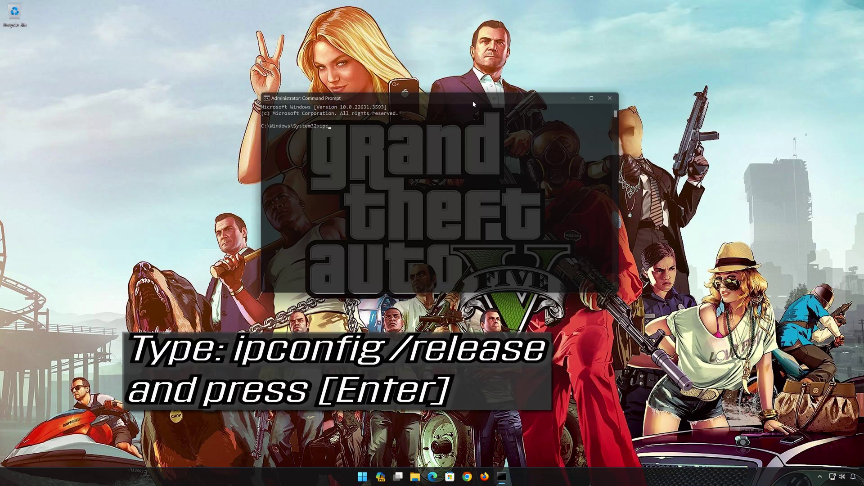
text(onfig /rel)
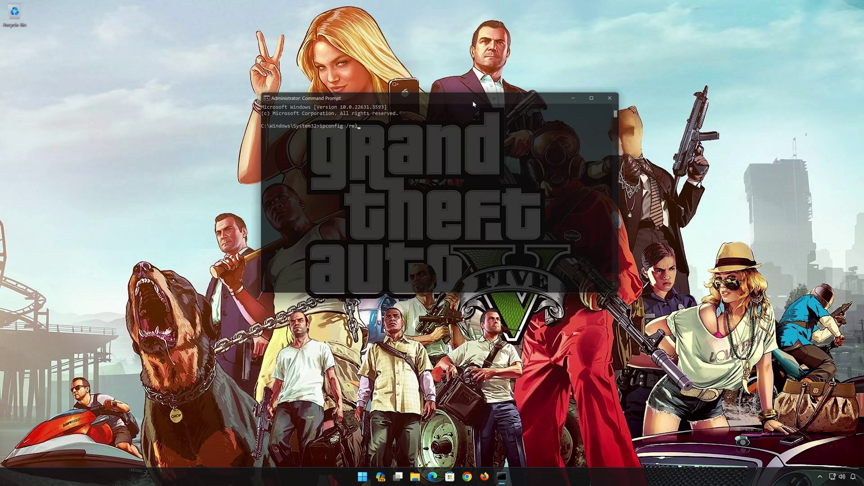
text(ease)
key(Return)
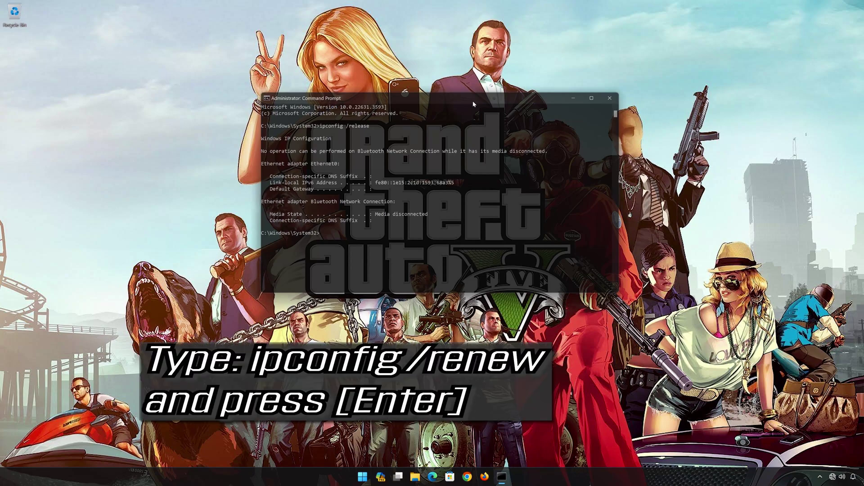
- Request a new IP address by running ipconfig /renew
text(ipconf)
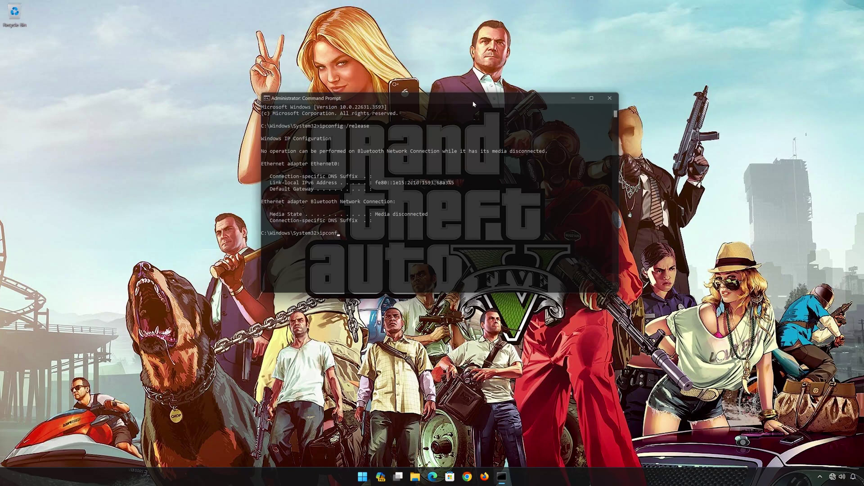
text(ig /renew)
key(Return)
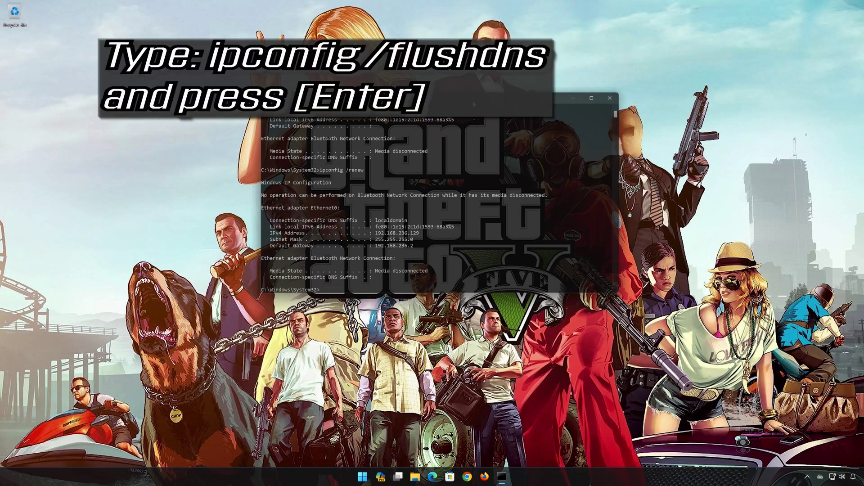
- Flush the DNS cache by running ipconfig /flushdns, and exit Command Prompt
text(ipconfig)
text(/flus)
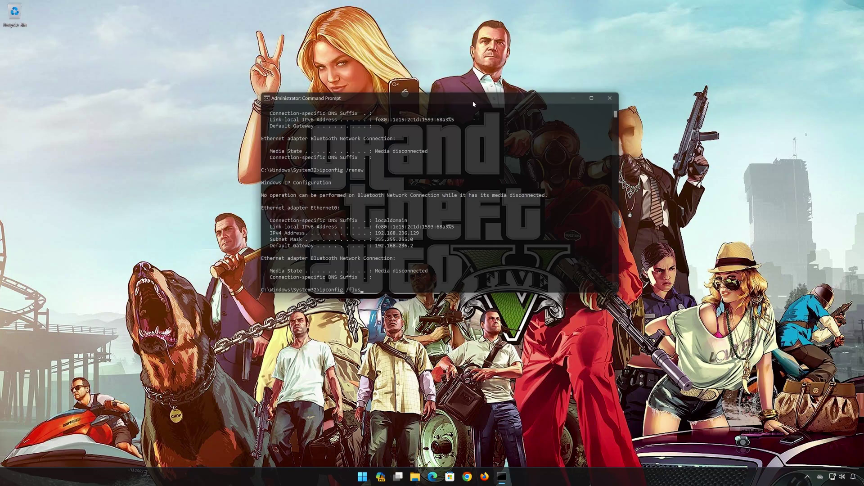
text(hdns)
key(Return)
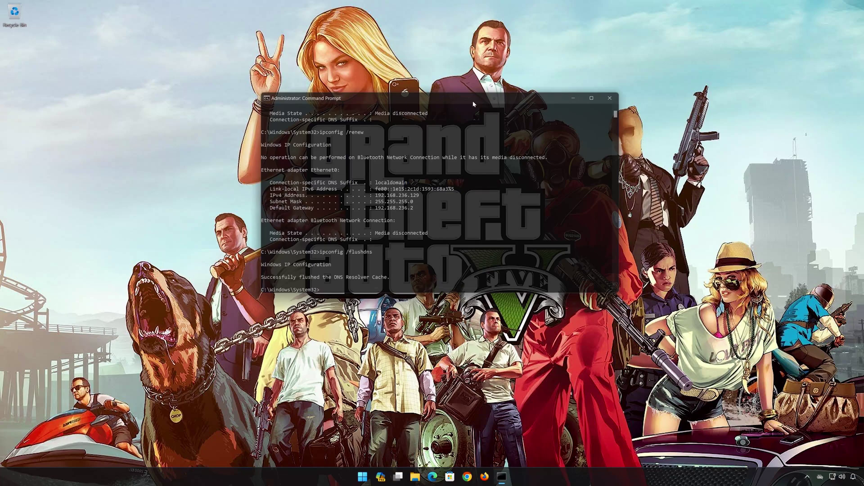
text(exit)
key(Return)
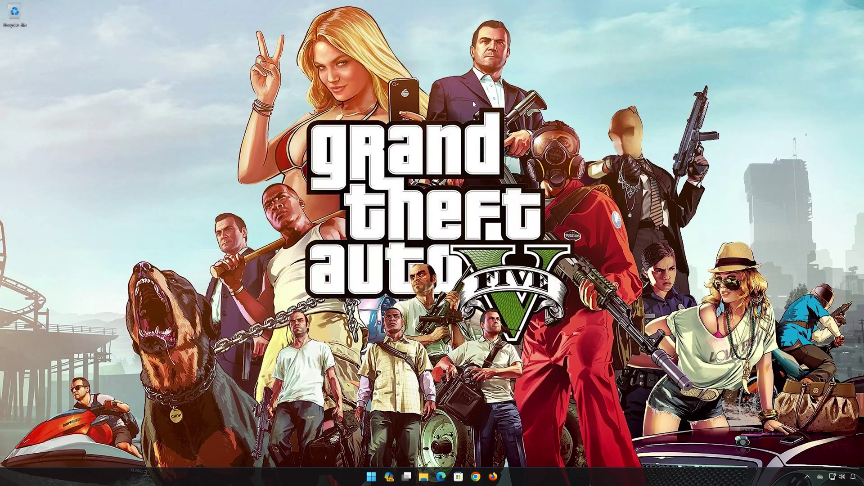
- Access the computer's power options
click(375, 479)
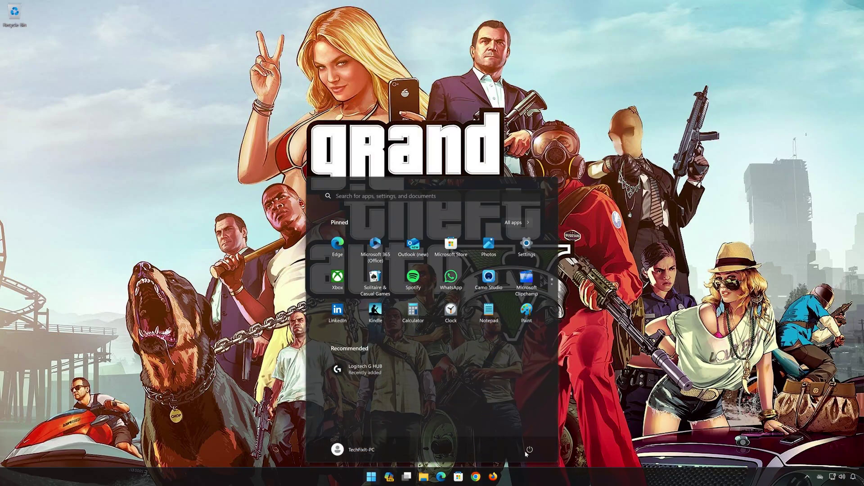